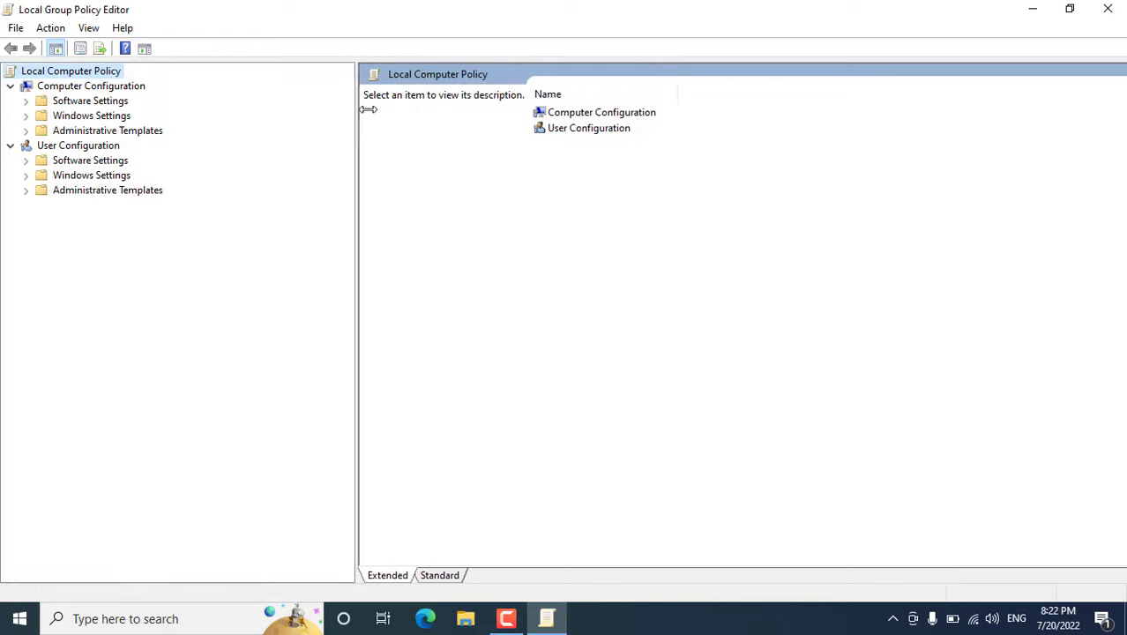
Step: Expand Administrative Templates under Computer Configuration, and expand its Windows Components folder
{"action": "left_click", "coordinate": [121, 132]}
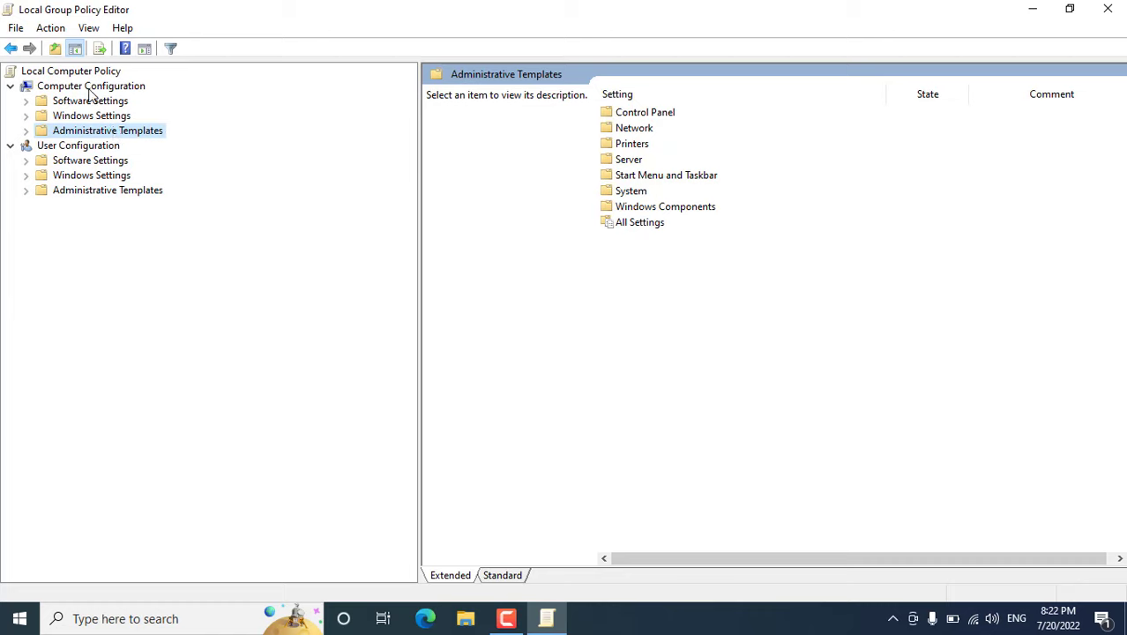
{"action": "double_click", "coordinate": [98, 136]}
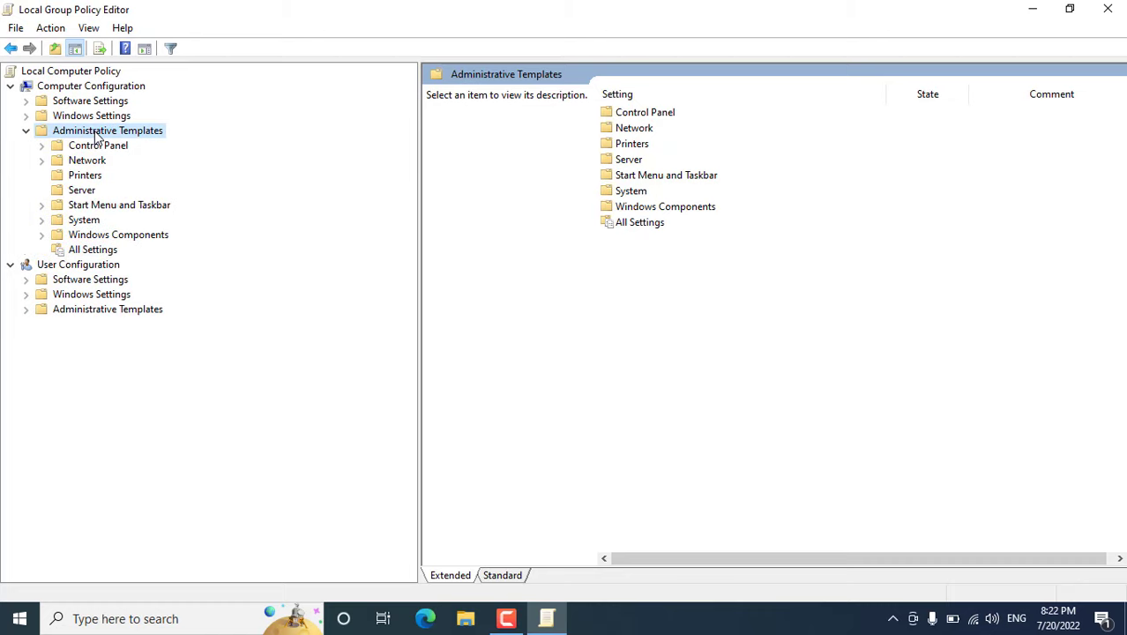
{"action": "left_click", "coordinate": [106, 235]}
{"action": "double_click", "coordinate": [115, 236]}
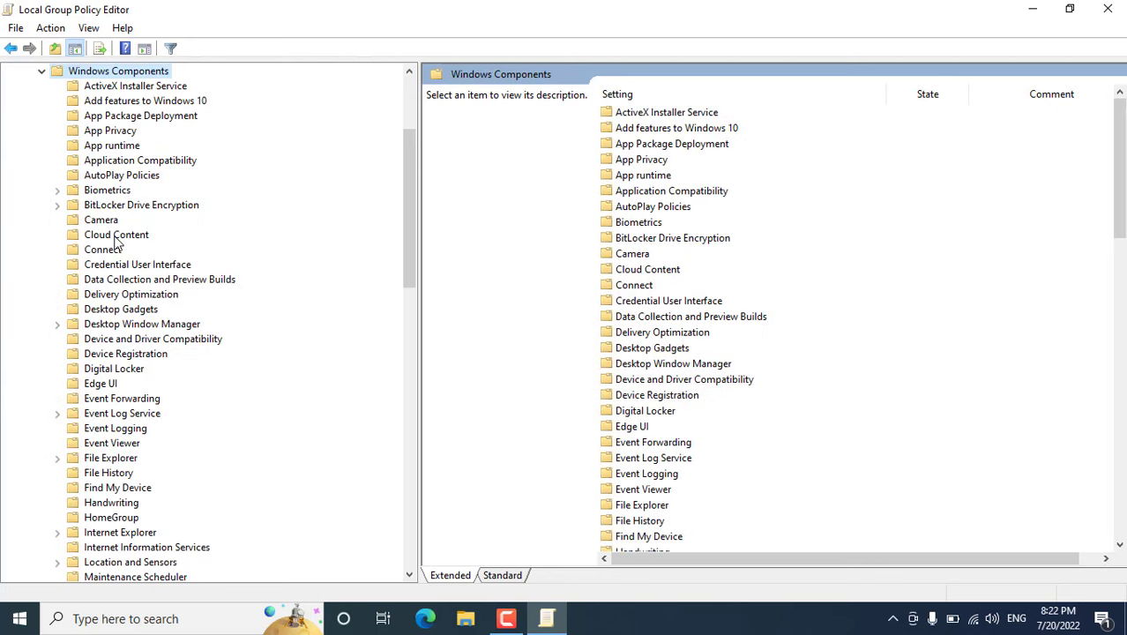
Step: Find the Remote Desktop Services folder within Windows Components and expand it
{"action": "scroll", "coordinate": [152, 279], "scroll_direction": "down", "scroll_amount": 5}
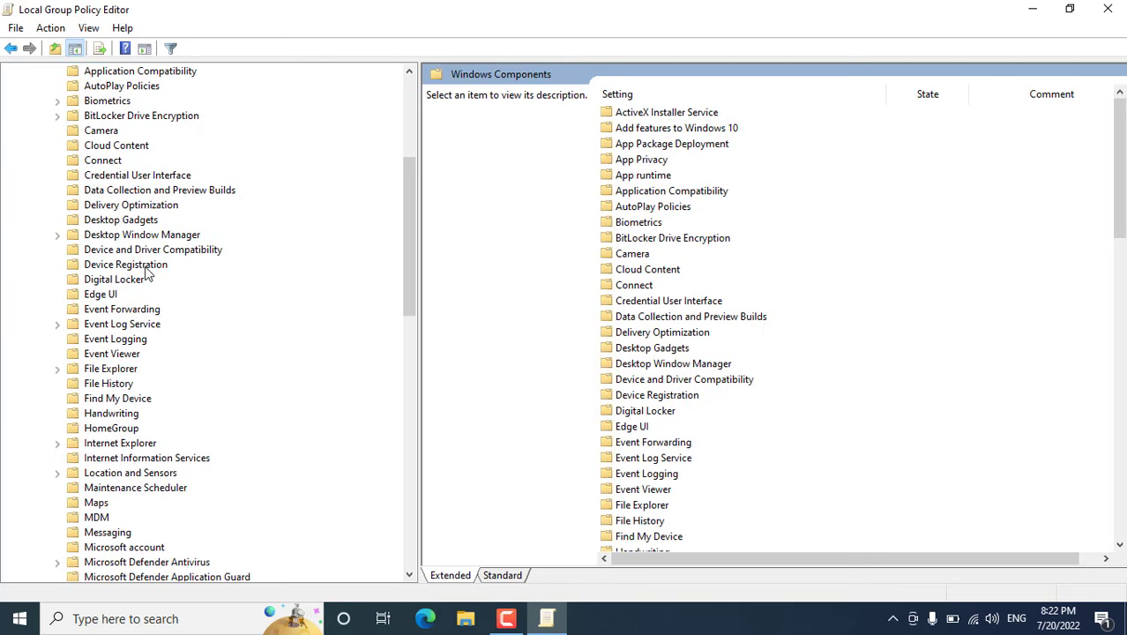
{"action": "scroll", "coordinate": [152, 279], "scroll_direction": "down", "scroll_amount": 12}
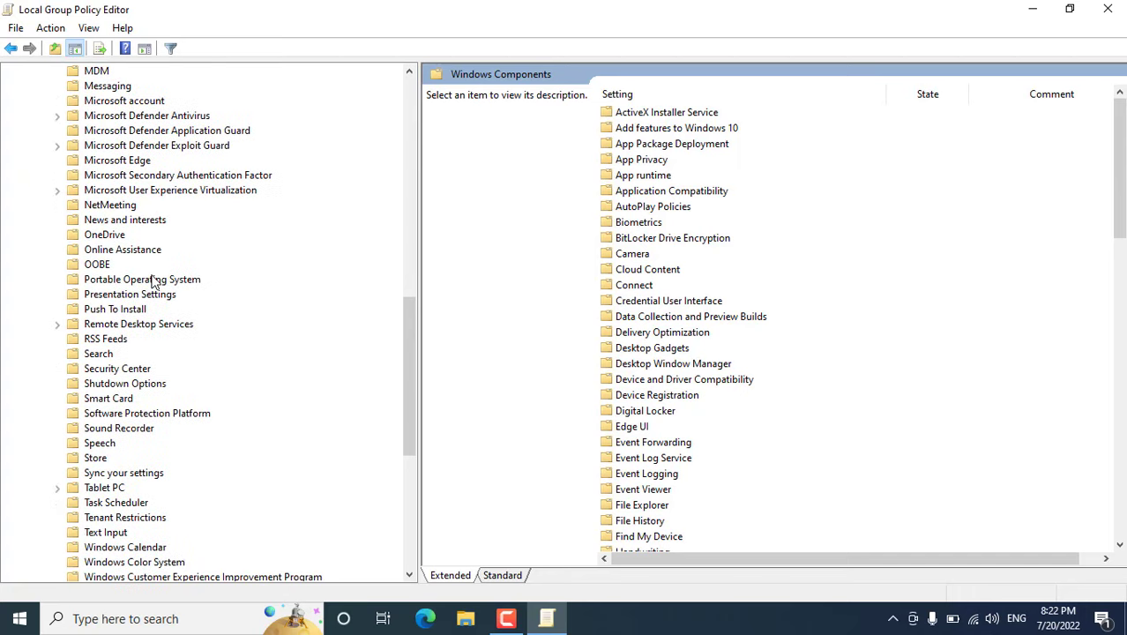
{"action": "scroll", "coordinate": [152, 279], "scroll_direction": "down", "scroll_amount": 2}
{"action": "scroll", "coordinate": [152, 279], "scroll_direction": "up", "scroll_amount": 5}
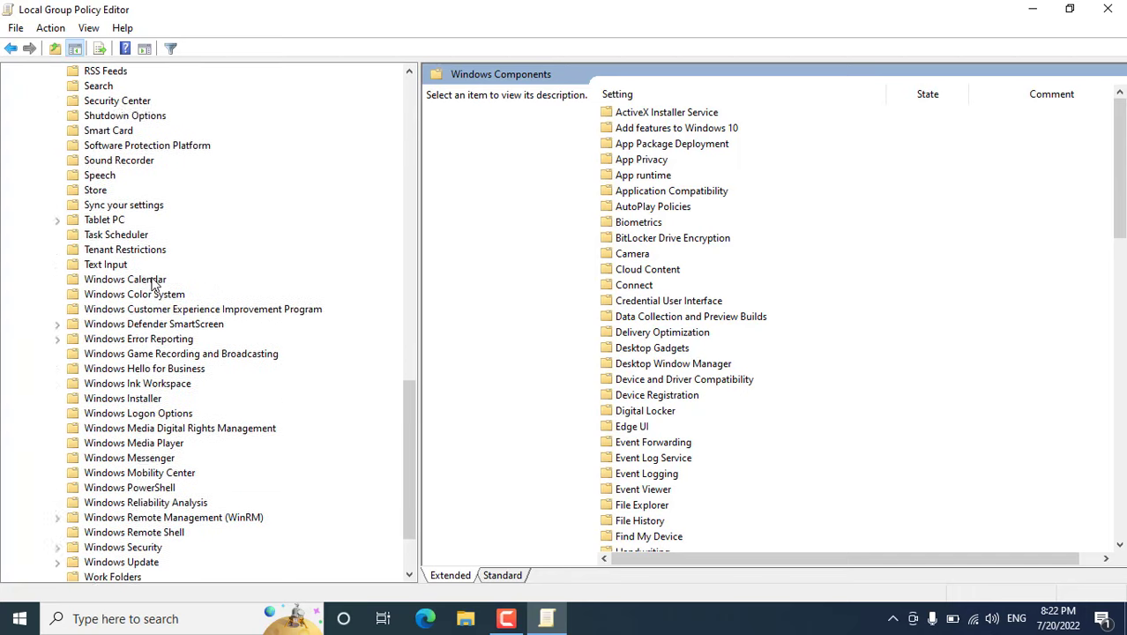
{"action": "scroll", "coordinate": [152, 280], "scroll_direction": "up", "scroll_amount": 1}
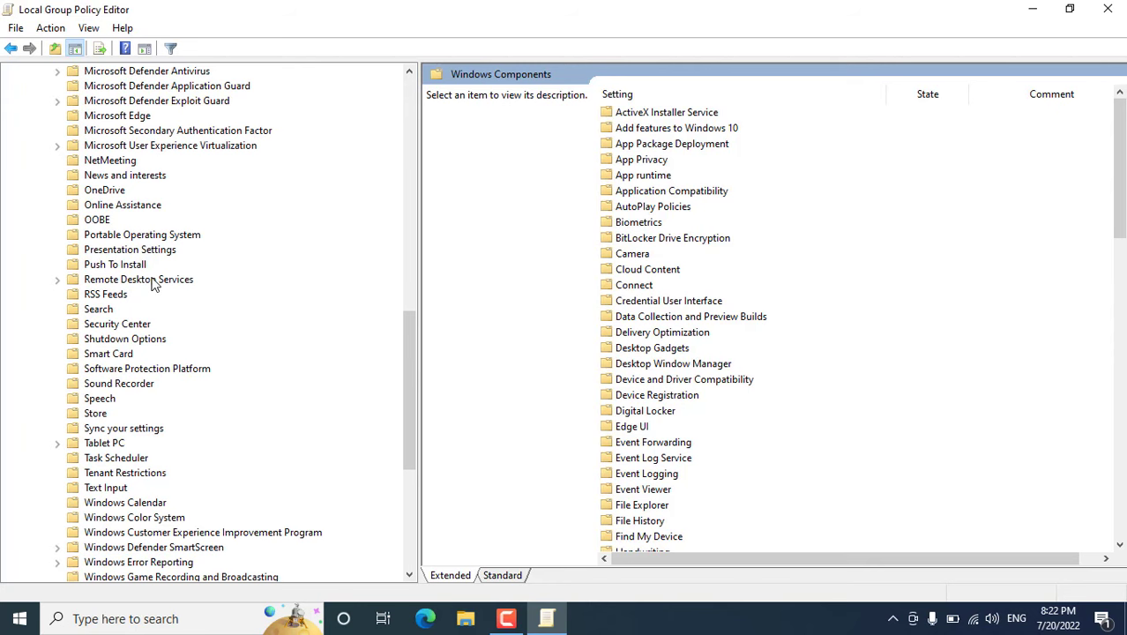
{"action": "left_click", "coordinate": [151, 281]}
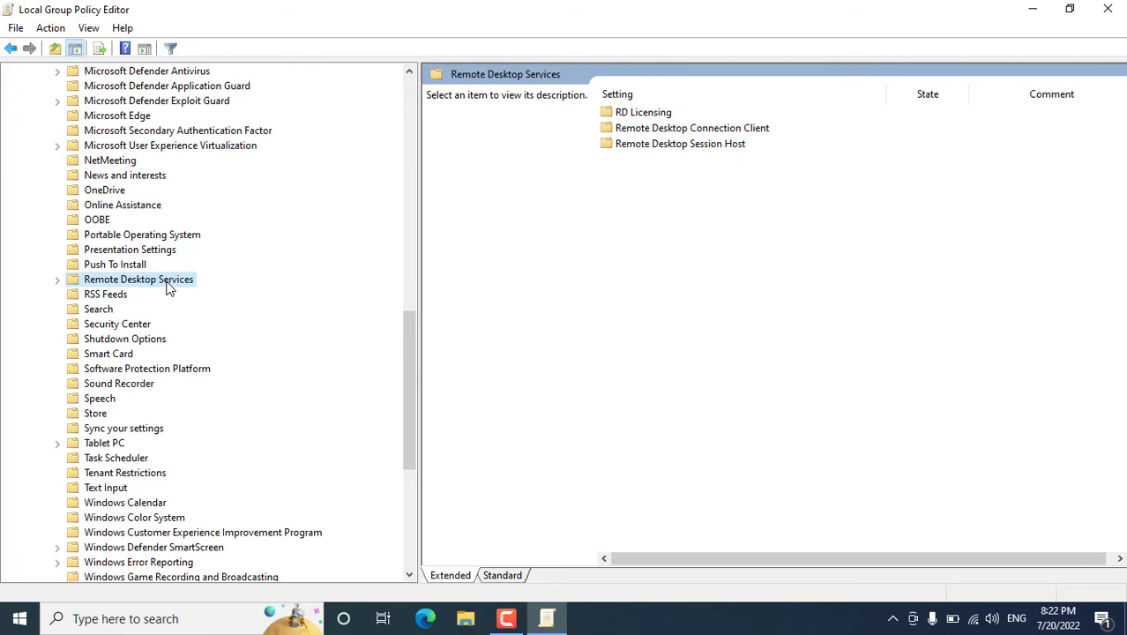
{"action": "double_click", "coordinate": [166, 283]}
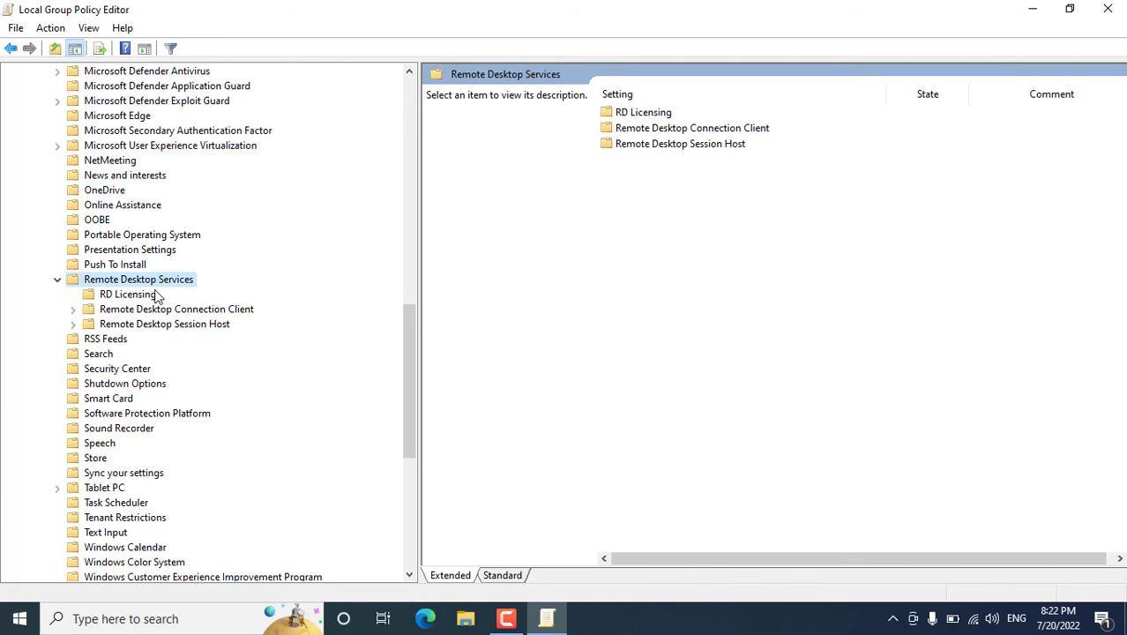
Step: Open the Connections folder of Remote Desktop Session Host and widen the Setting column to fit the full policy names
{"action": "left_click", "coordinate": [194, 325]}
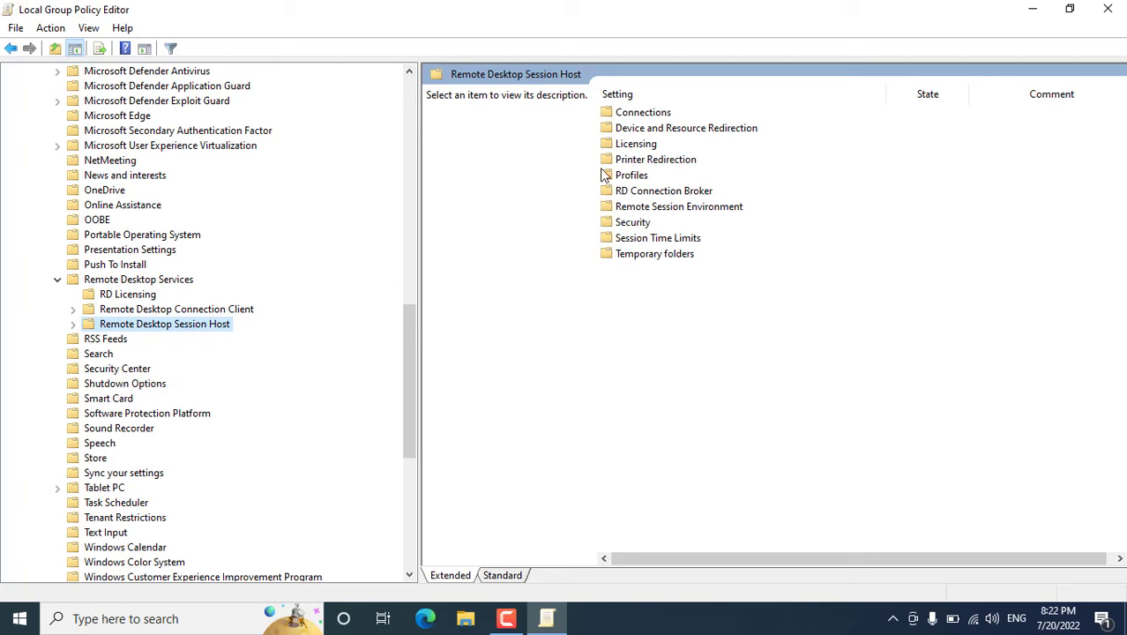
{"action": "left_click", "coordinate": [643, 114]}
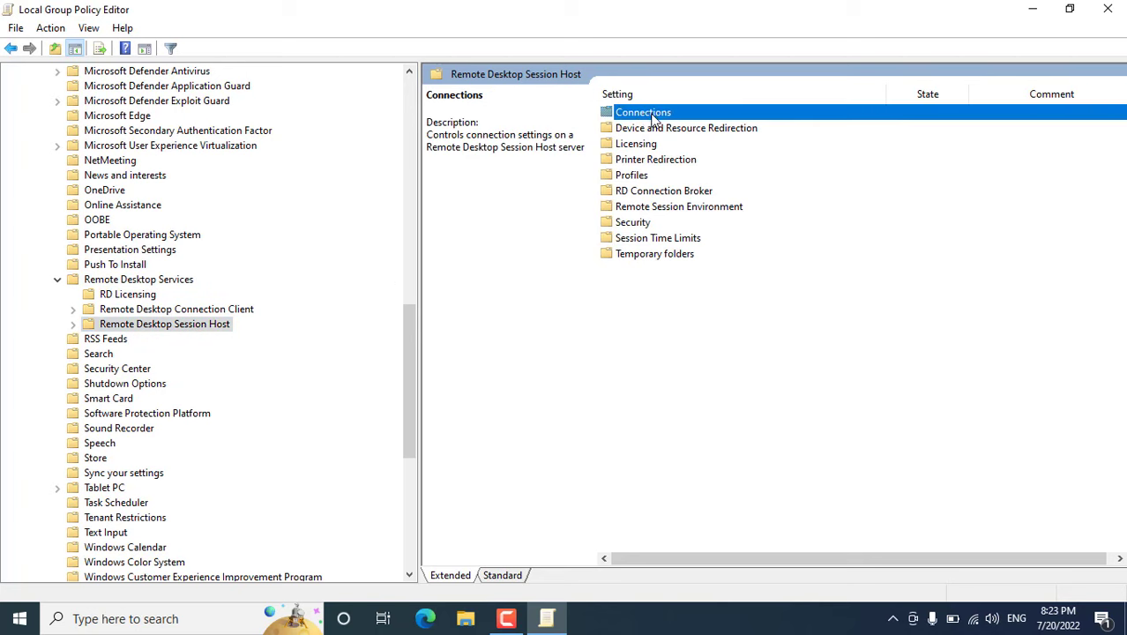
{"action": "double_click", "coordinate": [657, 118]}
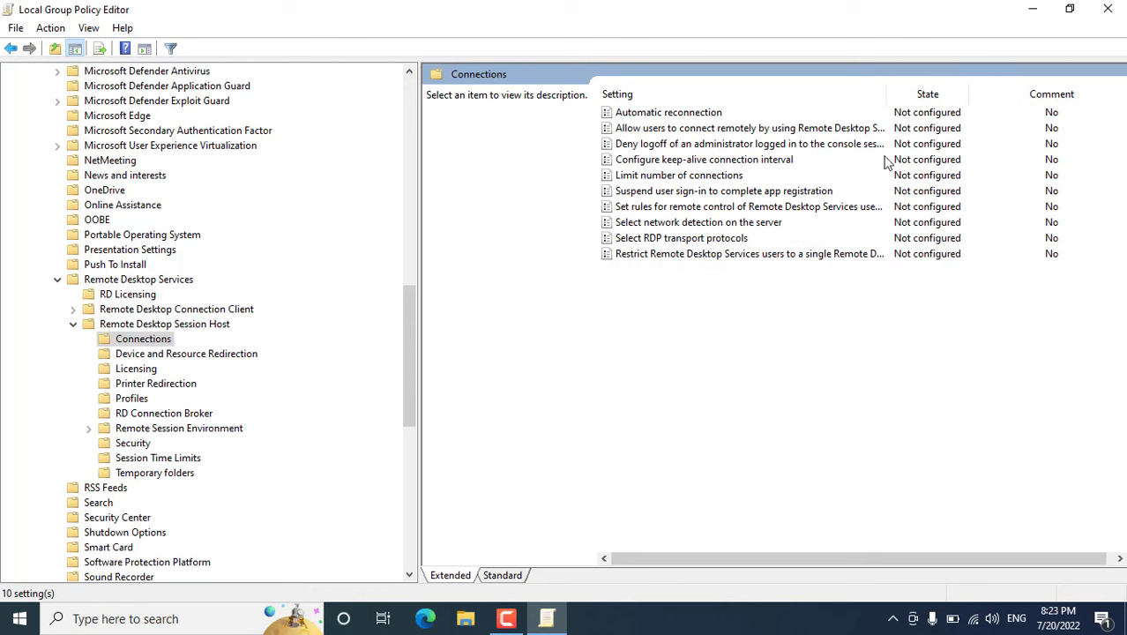
{"action": "left_click_drag", "start_coordinate": [885, 94], "coordinate": [991, 97]}
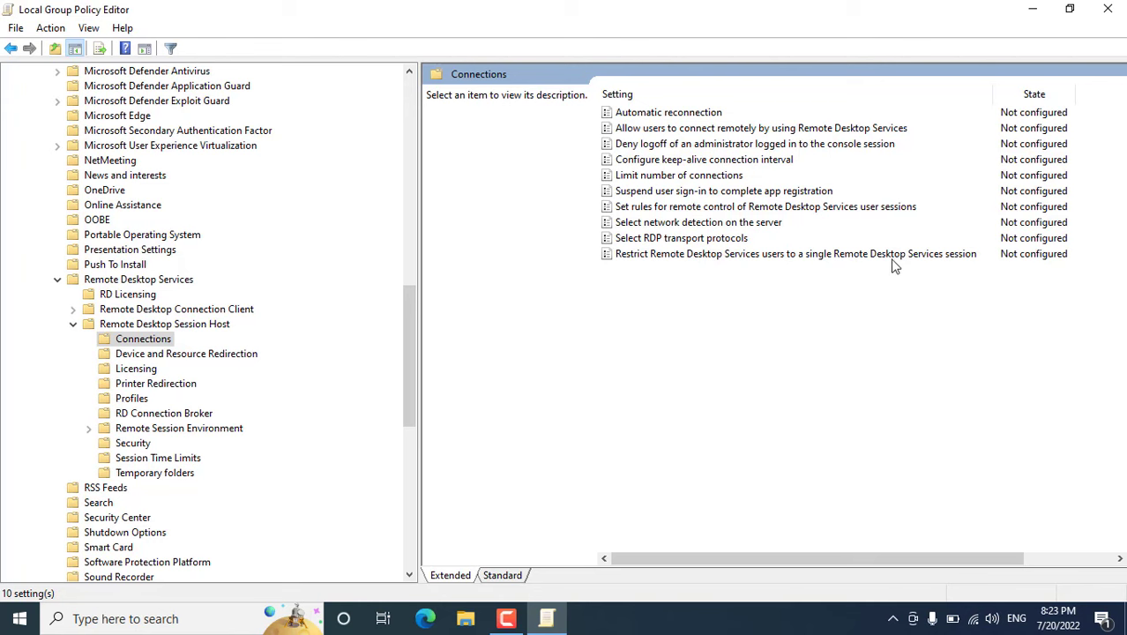
Step: Set the policy "Restrict Remote Desktop Services users to a single Remote Desktop Services session" to Disabled and apply it
{"action": "left_click", "coordinate": [661, 258]}
{"action": "double_click", "coordinate": [673, 256]}
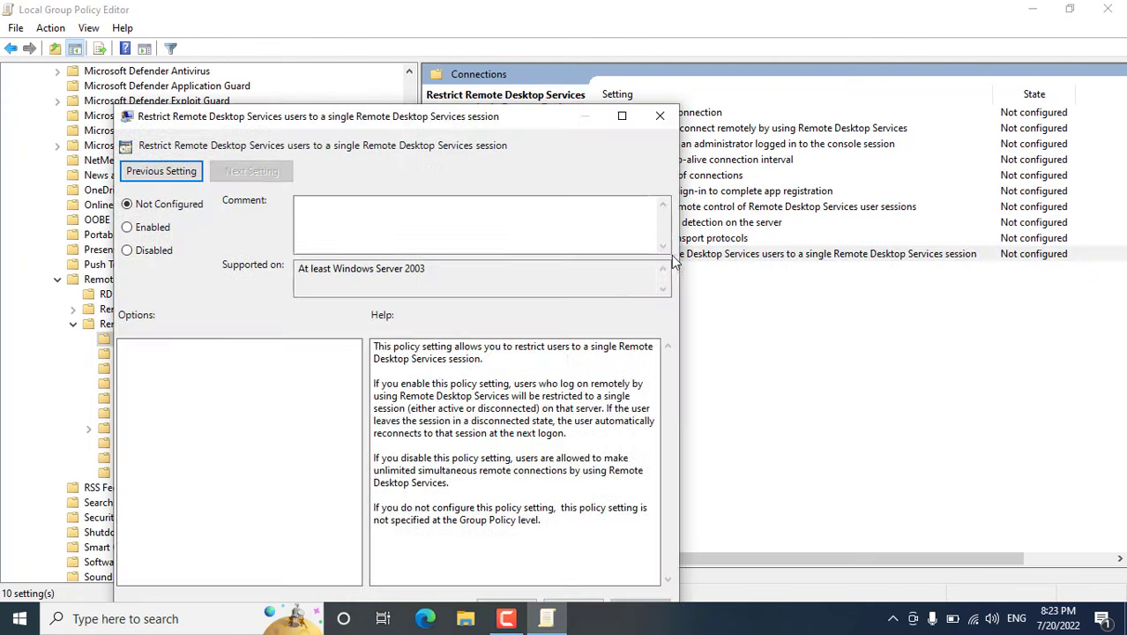
{"action": "left_click_drag", "start_coordinate": [281, 125], "coordinate": [373, 61]}
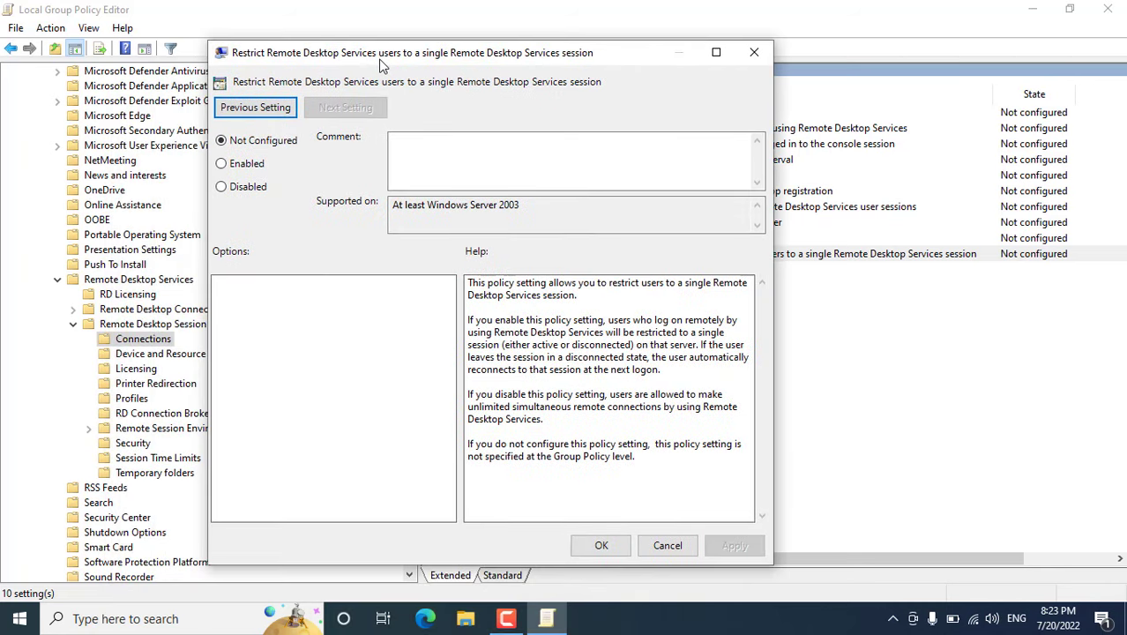
{"action": "left_click", "coordinate": [248, 188]}
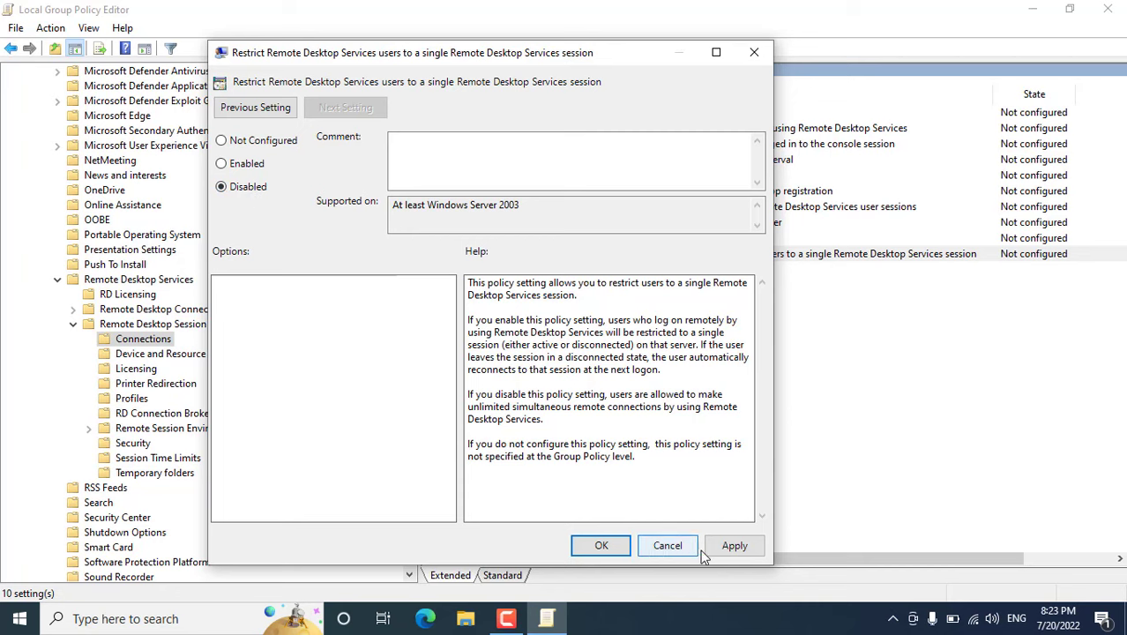
{"action": "left_click", "coordinate": [734, 546]}
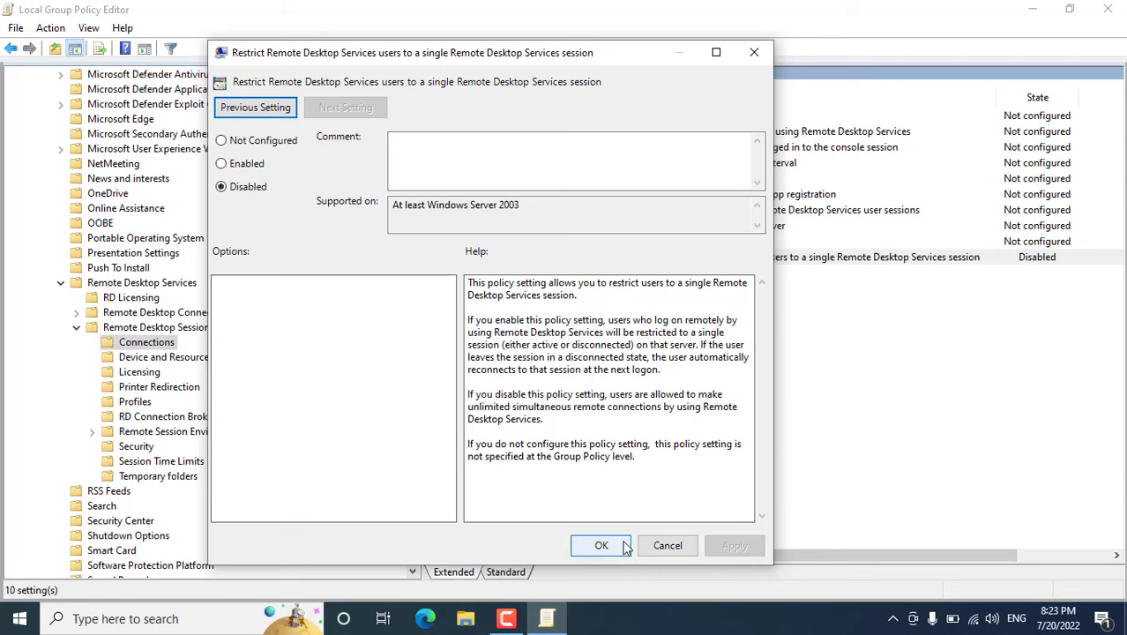
{"action": "left_click", "coordinate": [600, 547]}
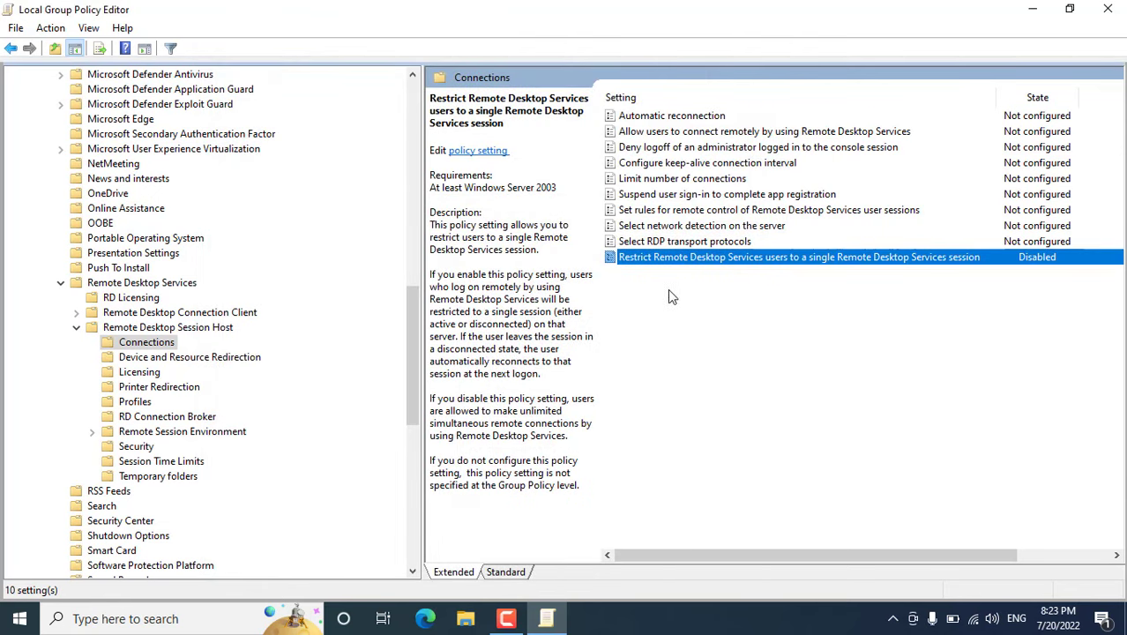
Step: Enable the "Limit number of connections" policy with RD Maximum Connections allowed set to 999999, and apply it
{"action": "left_click", "coordinate": [674, 180]}
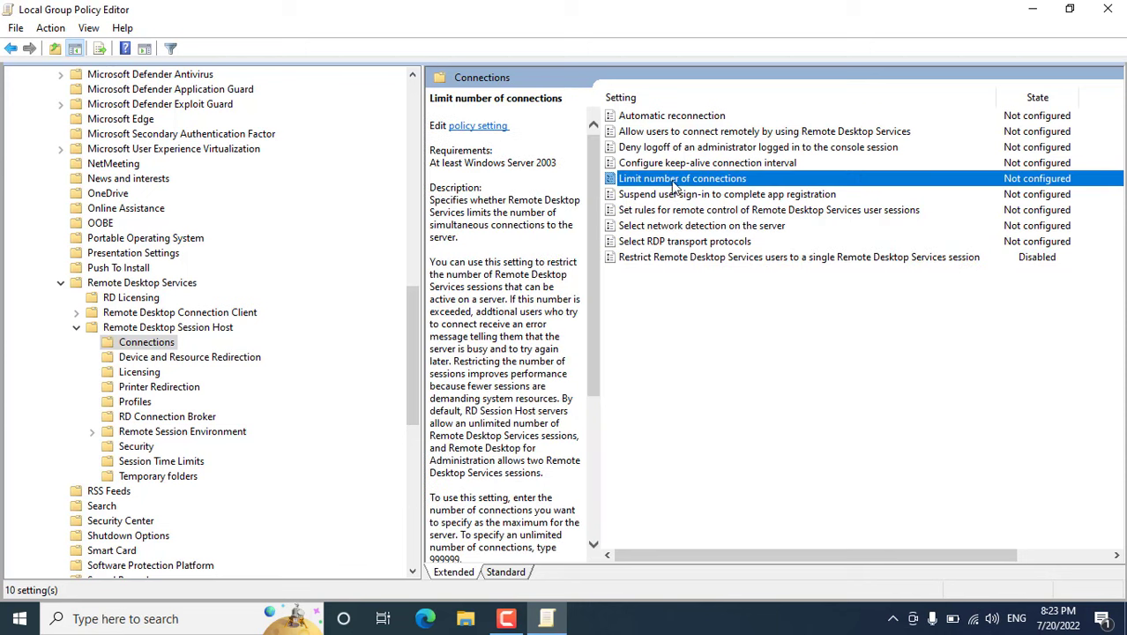
{"action": "double_click", "coordinate": [679, 180]}
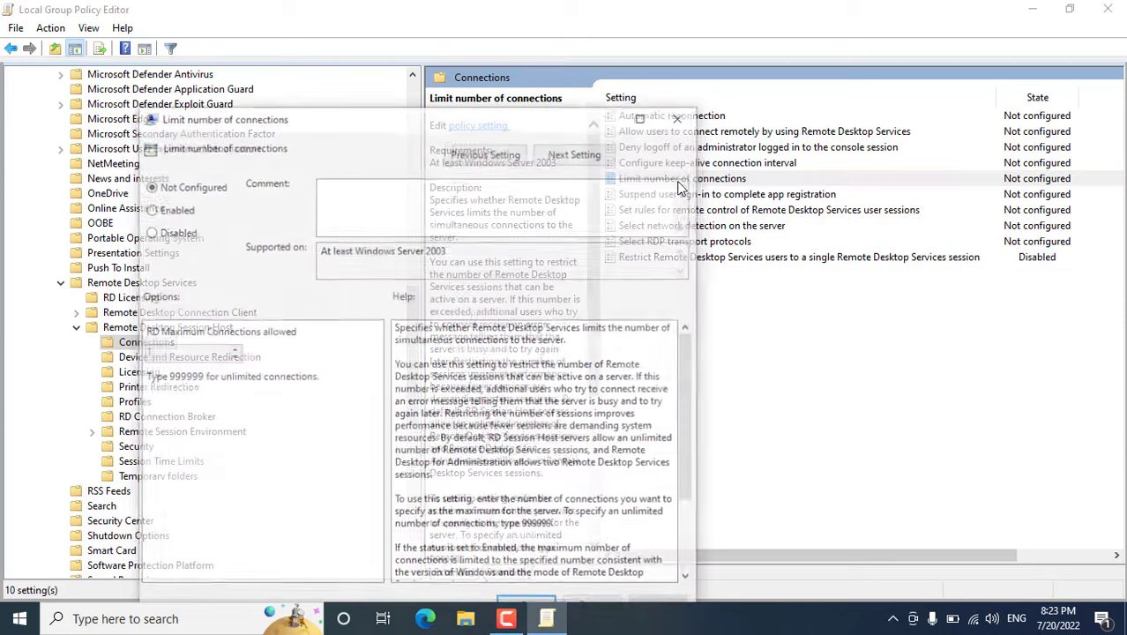
{"action": "left_click_drag", "start_coordinate": [631, 85], "coordinate": [688, 58]}
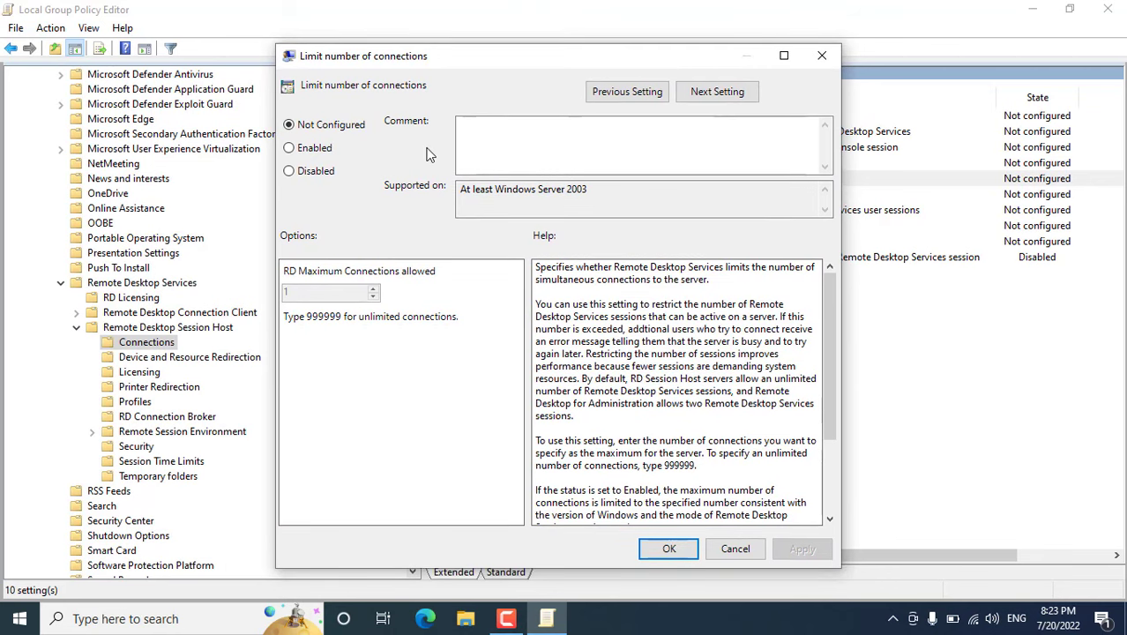
{"action": "left_click", "coordinate": [320, 152]}
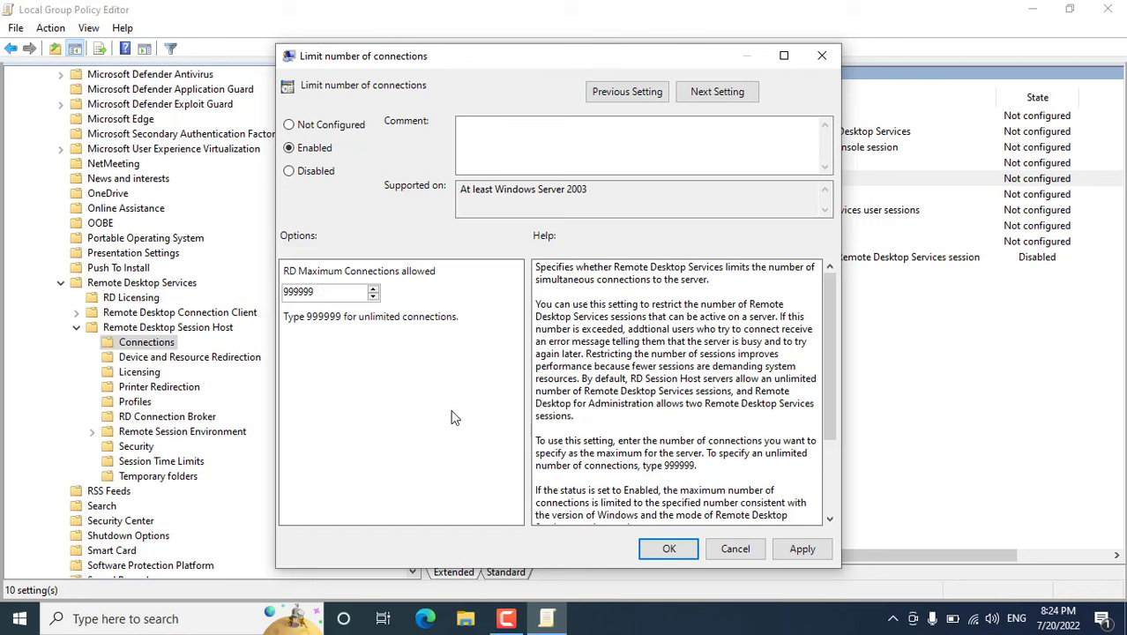
{"action": "left_click", "coordinate": [800, 552]}
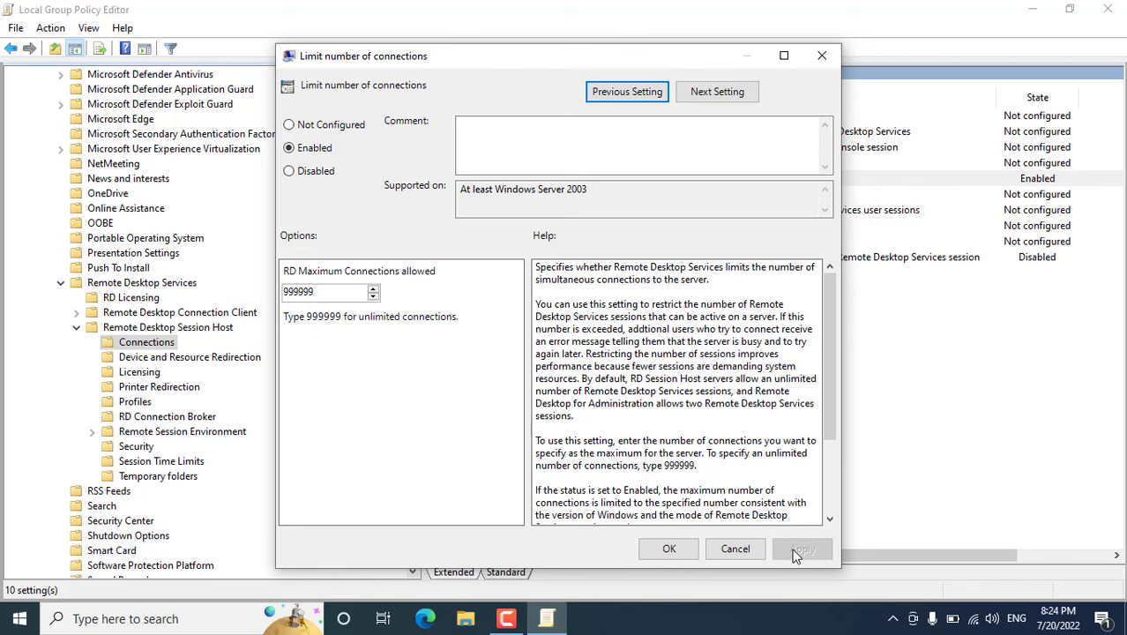
{"action": "left_click", "coordinate": [669, 549]}
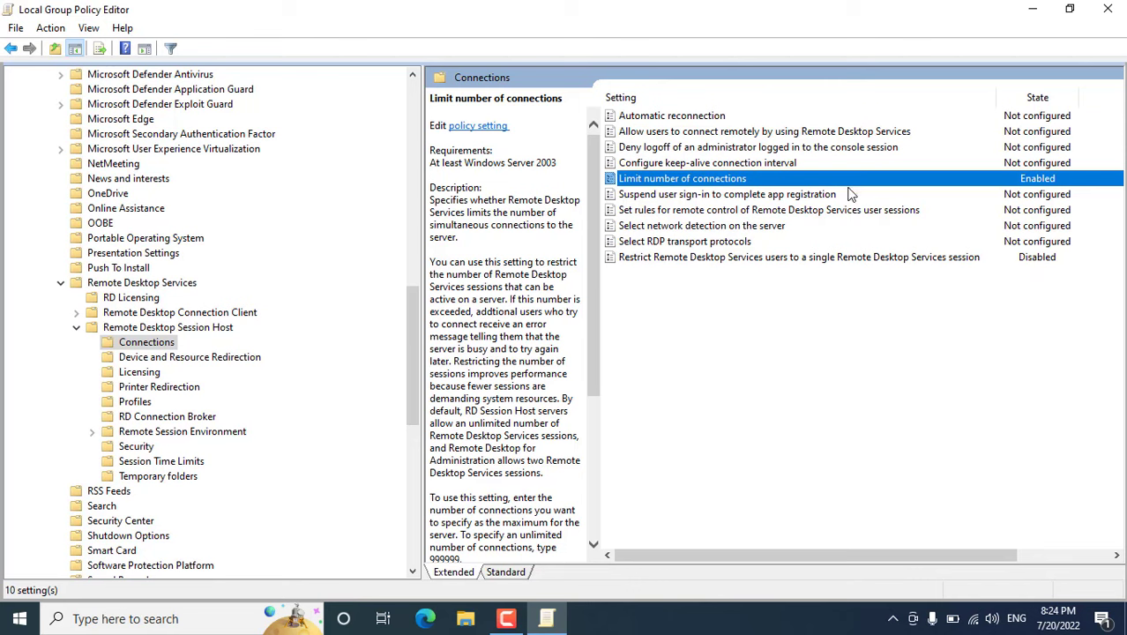
{"action": "left_click", "coordinate": [828, 393]}
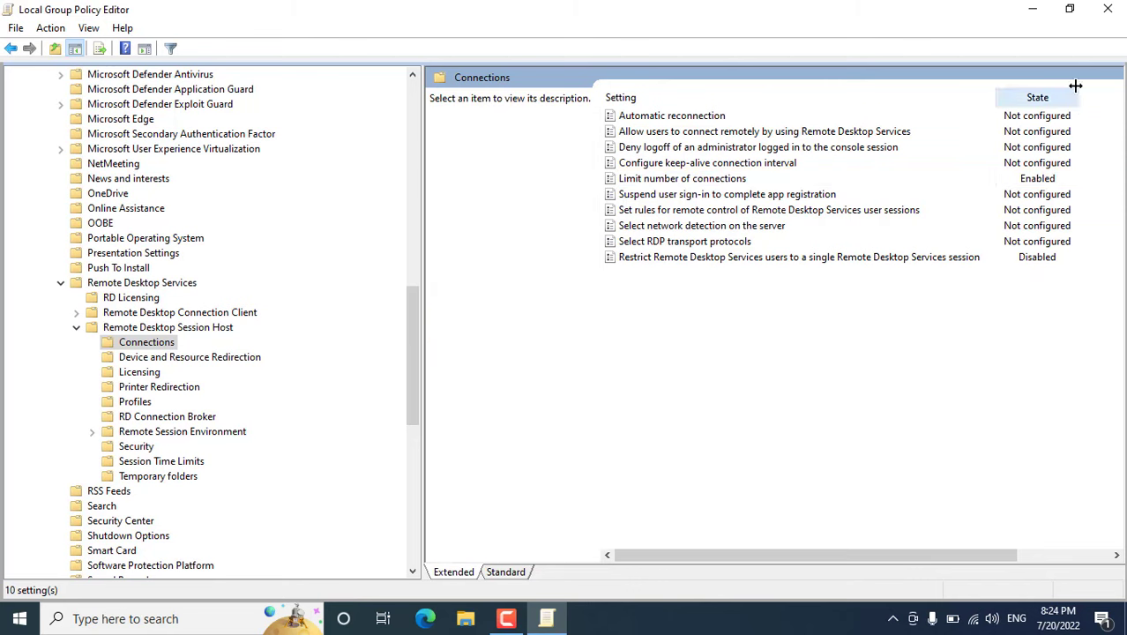
Step: Close the Local Group Policy Editor and run gpupdate /force from the Windows search
{"action": "left_click", "coordinate": [1108, 9]}
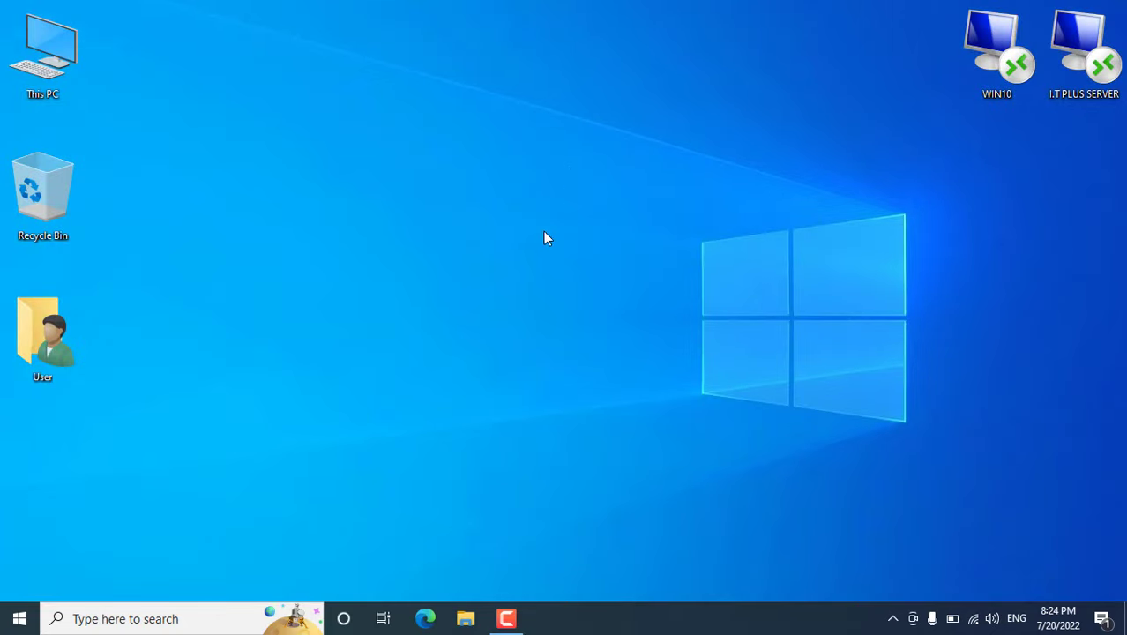
{"action": "left_click", "coordinate": [134, 620]}
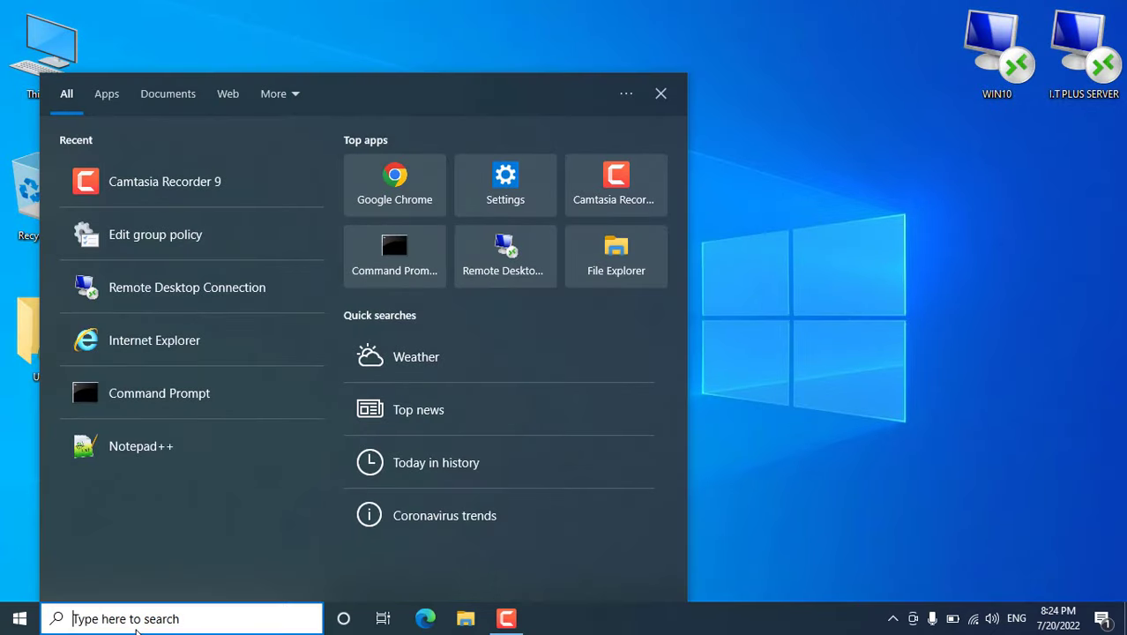
{"action": "type", "text": "gpu"}
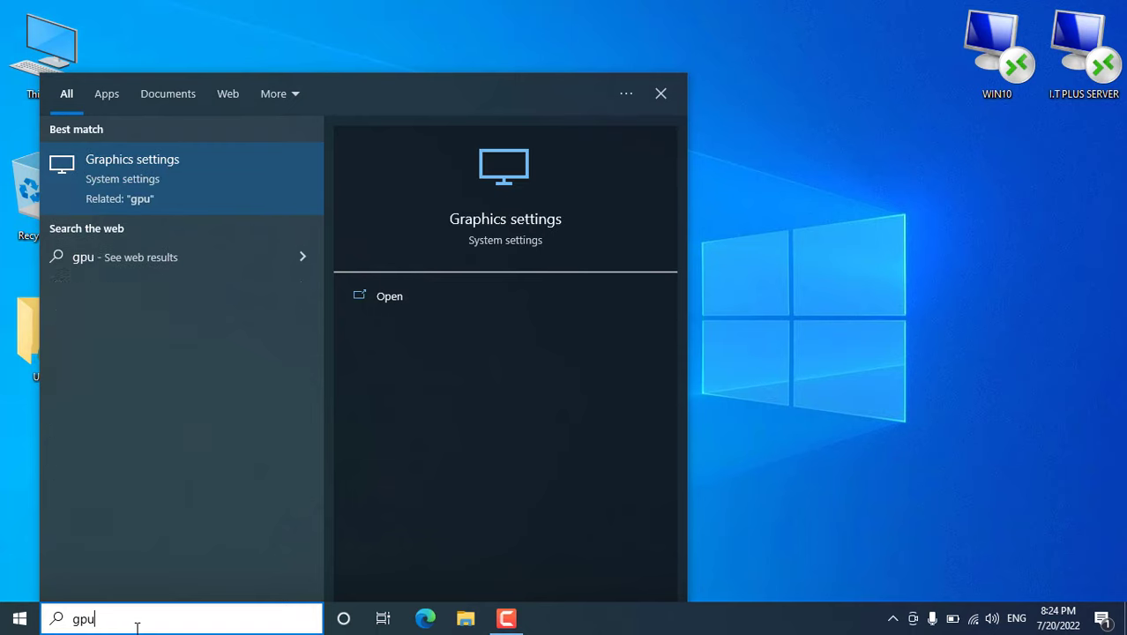
{"action": "type", "text": "pdate "}
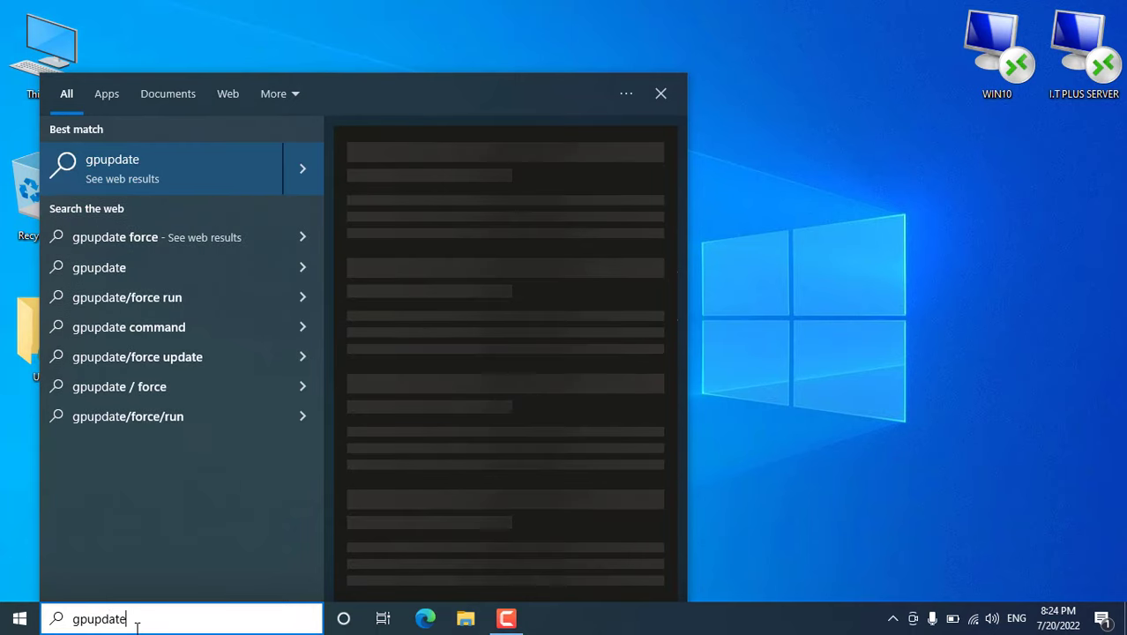
{"action": "type", "text": "/"}
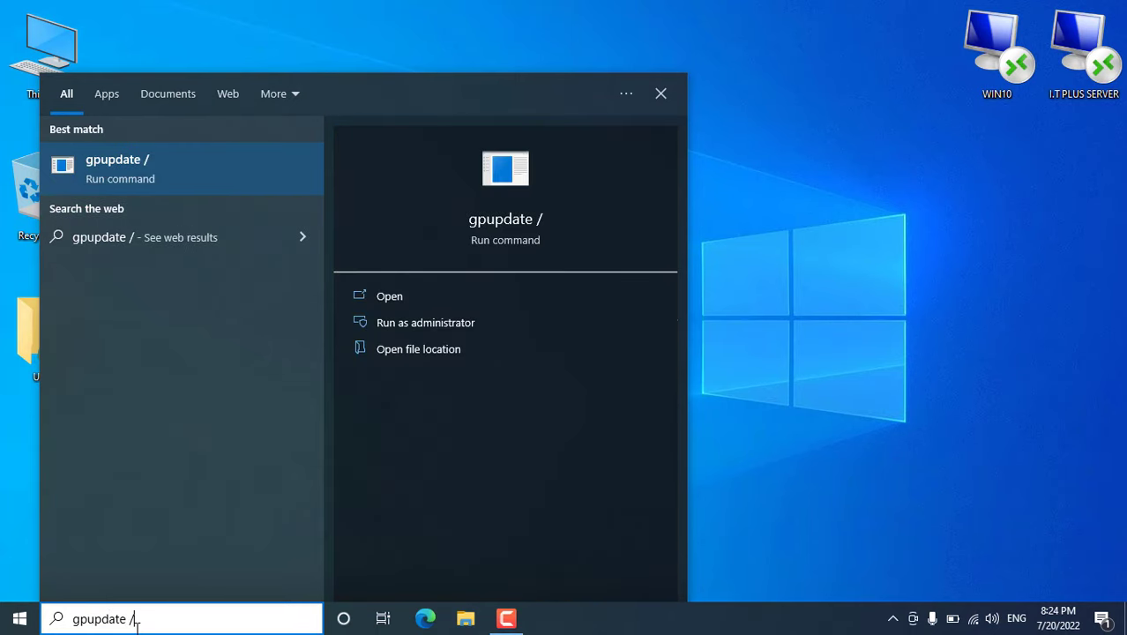
{"action": "type", "text": "force"}
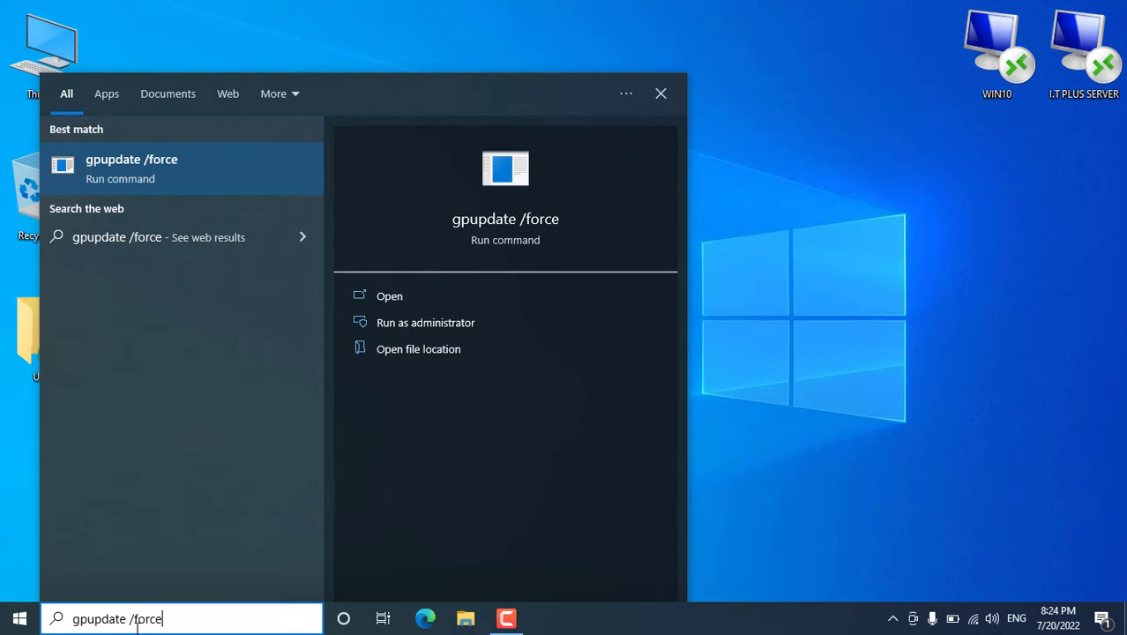
{"action": "key", "text": "Return"}
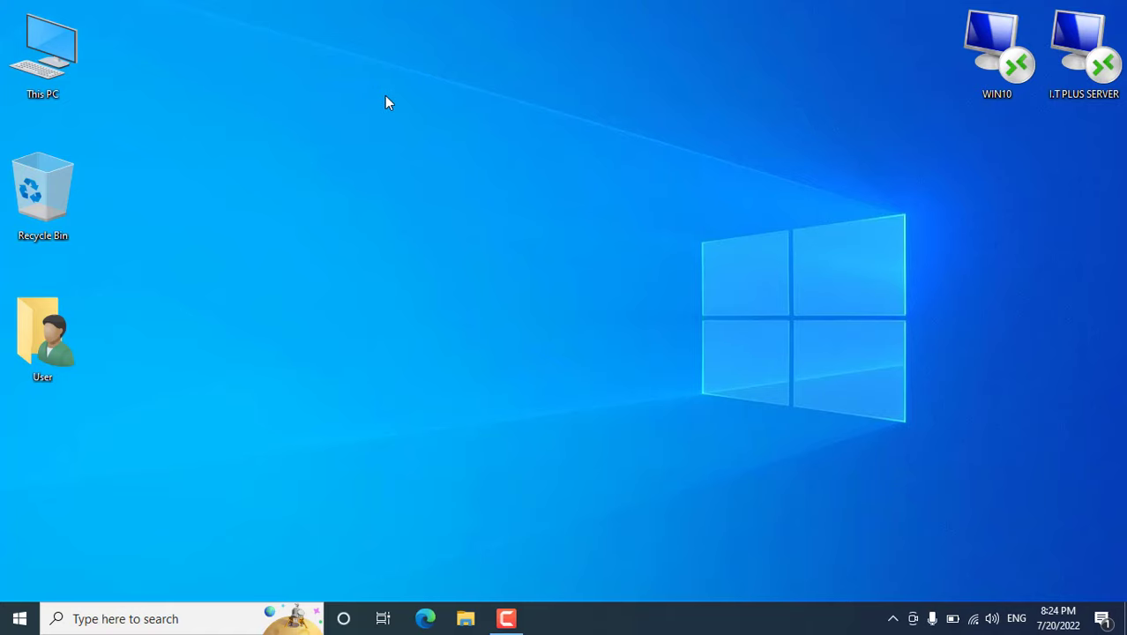
Step: Open the WIN10 remote desktop connection, restore the session from full screen to a window, then narrow the window and move it aside
{"action": "left_click", "coordinate": [991, 67]}
{"action": "double_click", "coordinate": [1002, 73]}
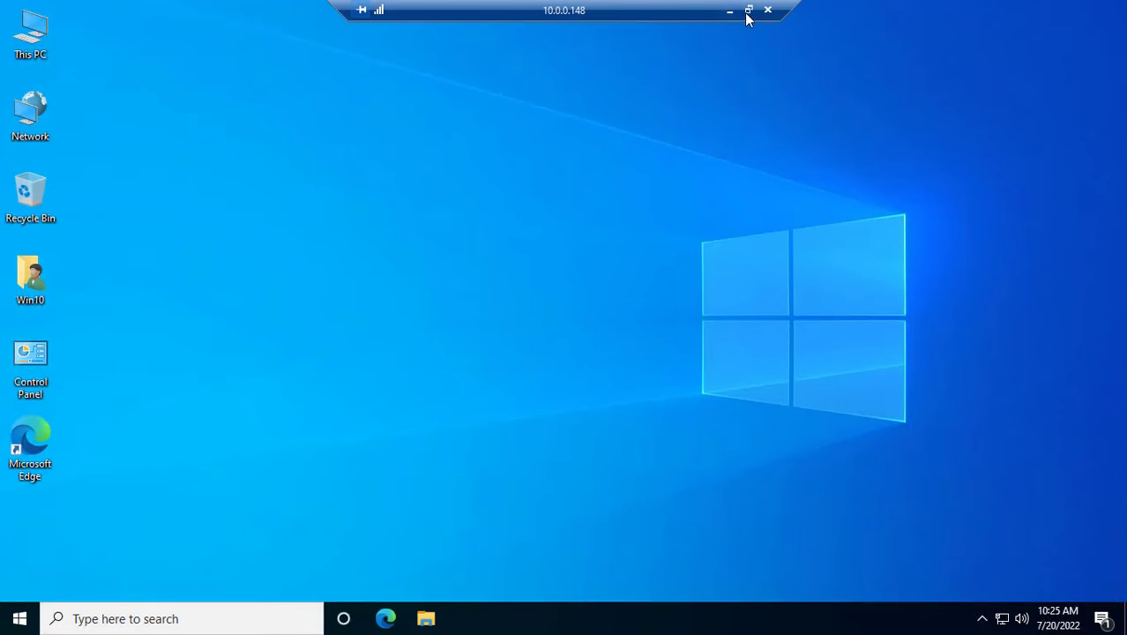
{"action": "left_click", "coordinate": [749, 13]}
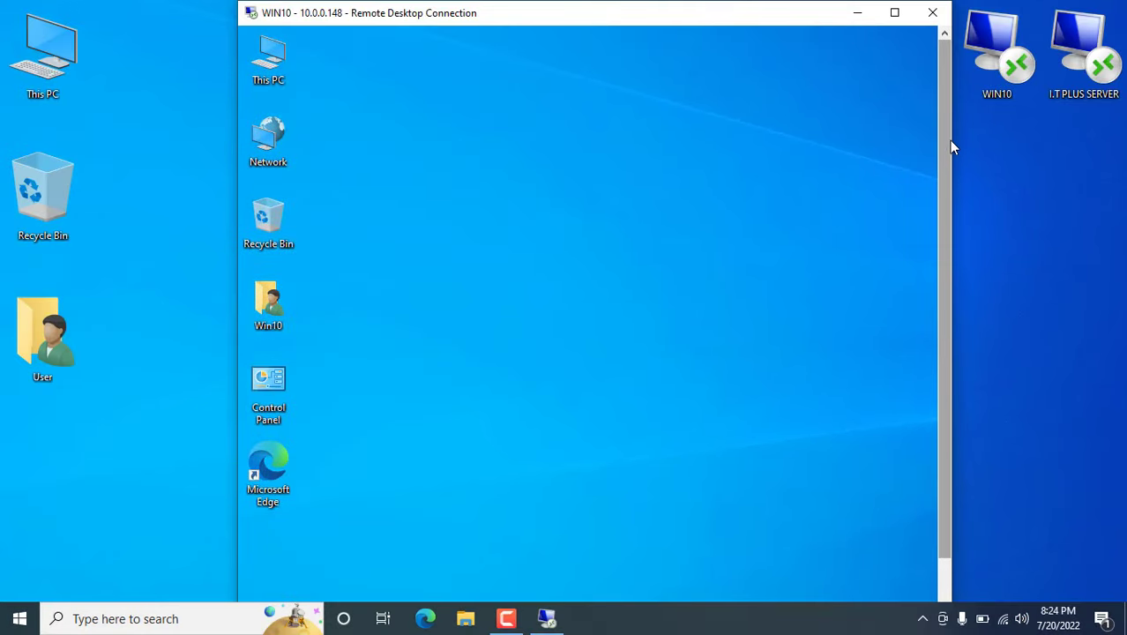
{"action": "left_click_drag", "start_coordinate": [951, 141], "coordinate": [599, 150]}
{"action": "left_click_drag", "start_coordinate": [431, 21], "coordinate": [336, 21]}
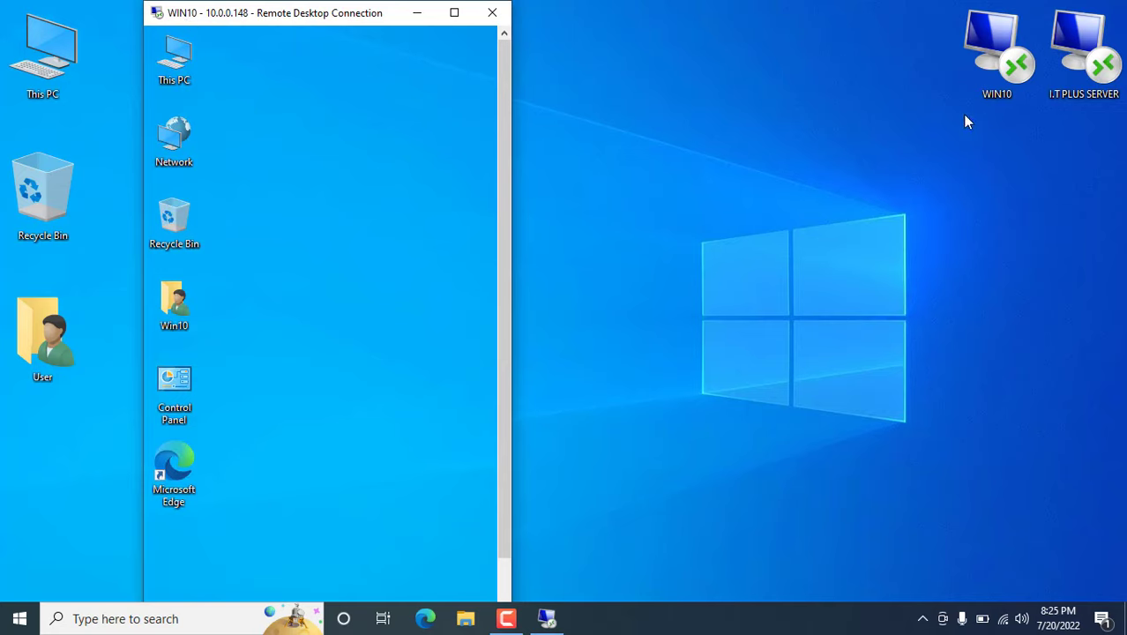
Step: Open the I.T PLUS SERVER remote connection, restore it from full screen to a window, narrow it and place it beside the WIN10 session
{"action": "left_click", "coordinate": [1063, 95]}
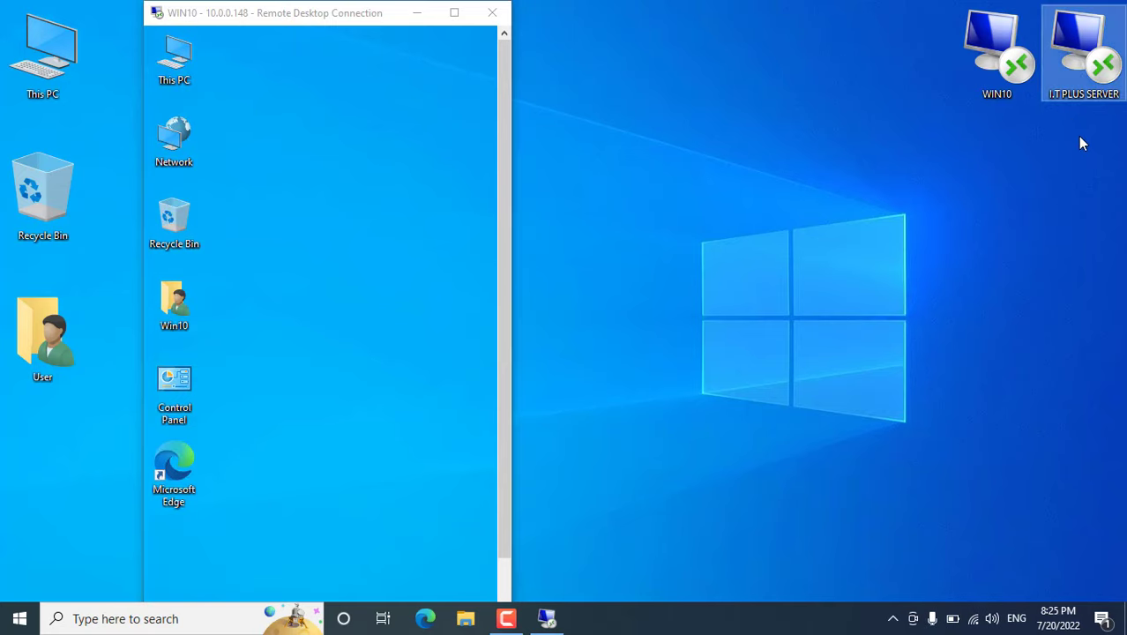
{"action": "double_click", "coordinate": [1090, 76]}
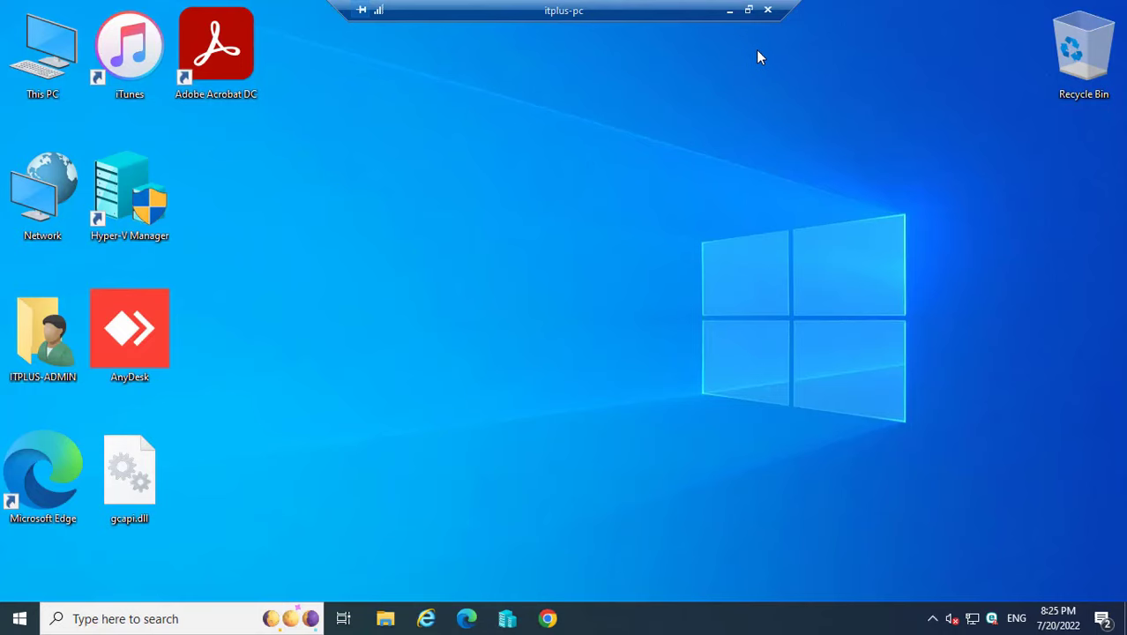
{"action": "left_click", "coordinate": [749, 10]}
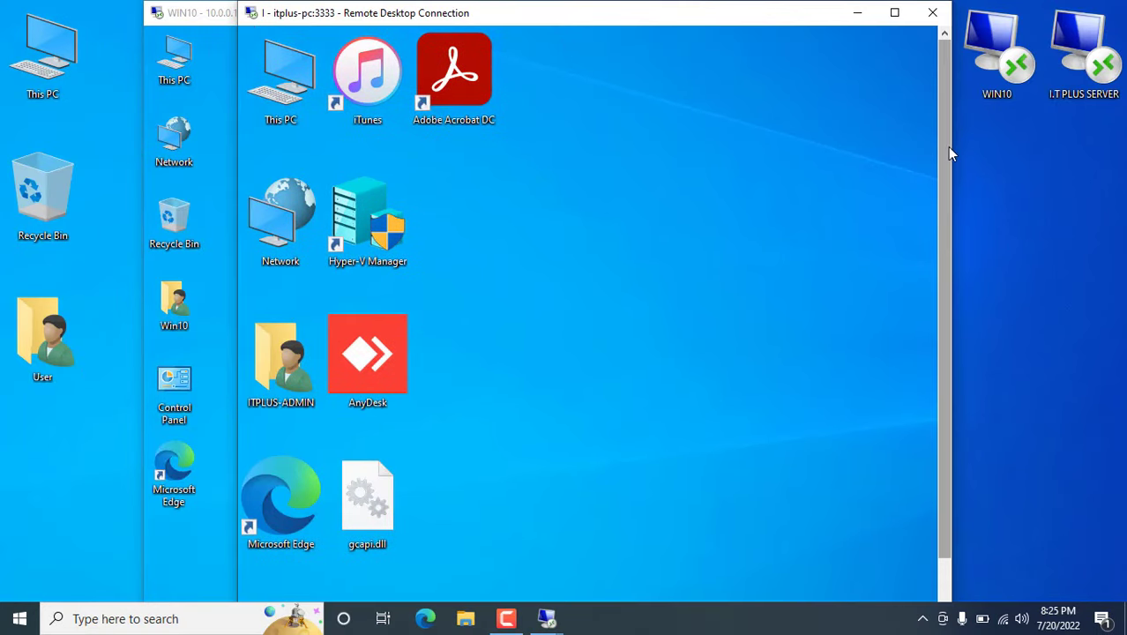
{"action": "left_click_drag", "start_coordinate": [950, 148], "coordinate": [617, 164]}
{"action": "left_click_drag", "start_coordinate": [395, 15], "coordinate": [676, 14]}
{"action": "left_click", "coordinate": [962, 179]}
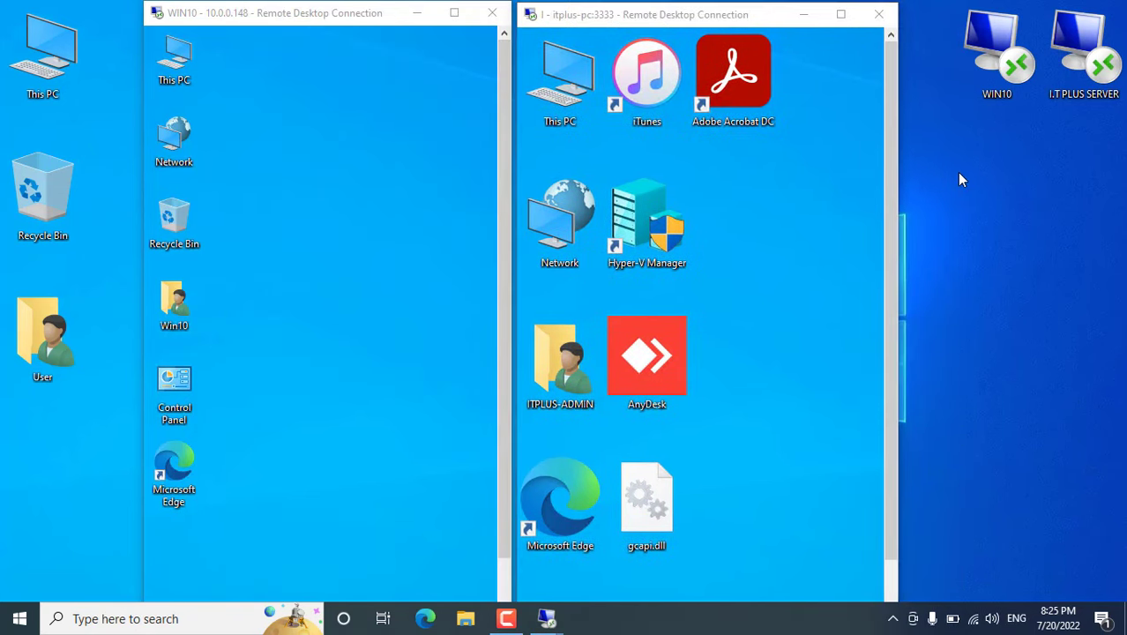
Step: Bring the WIN10 and itplus-pc session windows forward in turn, and check the open windows in Task View before returning to the desktop
{"action": "left_click", "coordinate": [362, 25]}
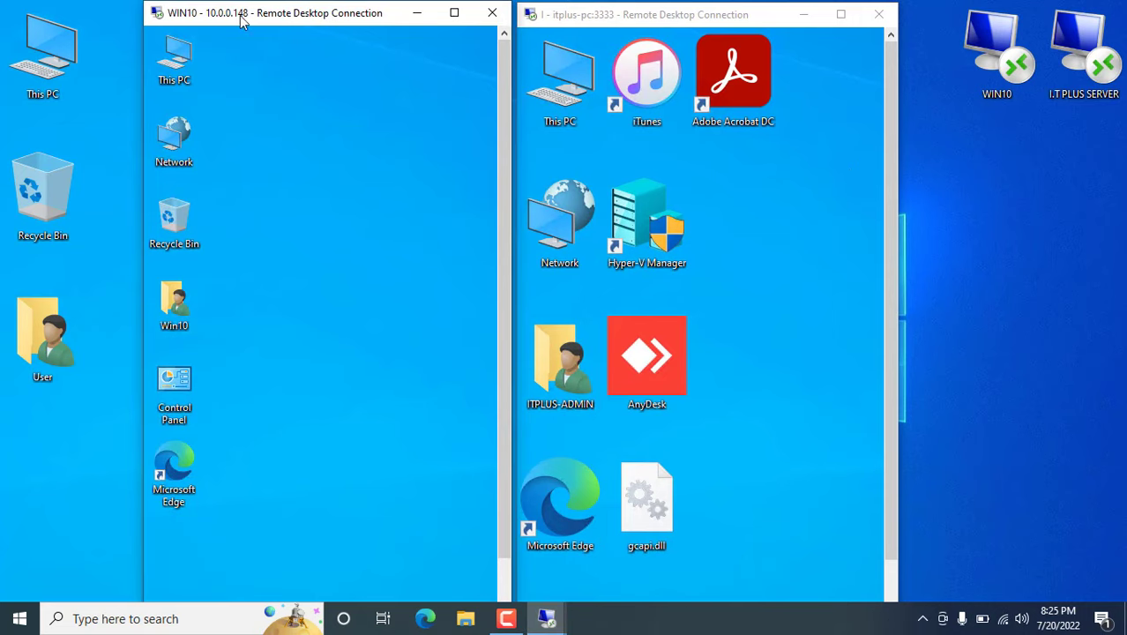
{"action": "left_click", "coordinate": [554, 25]}
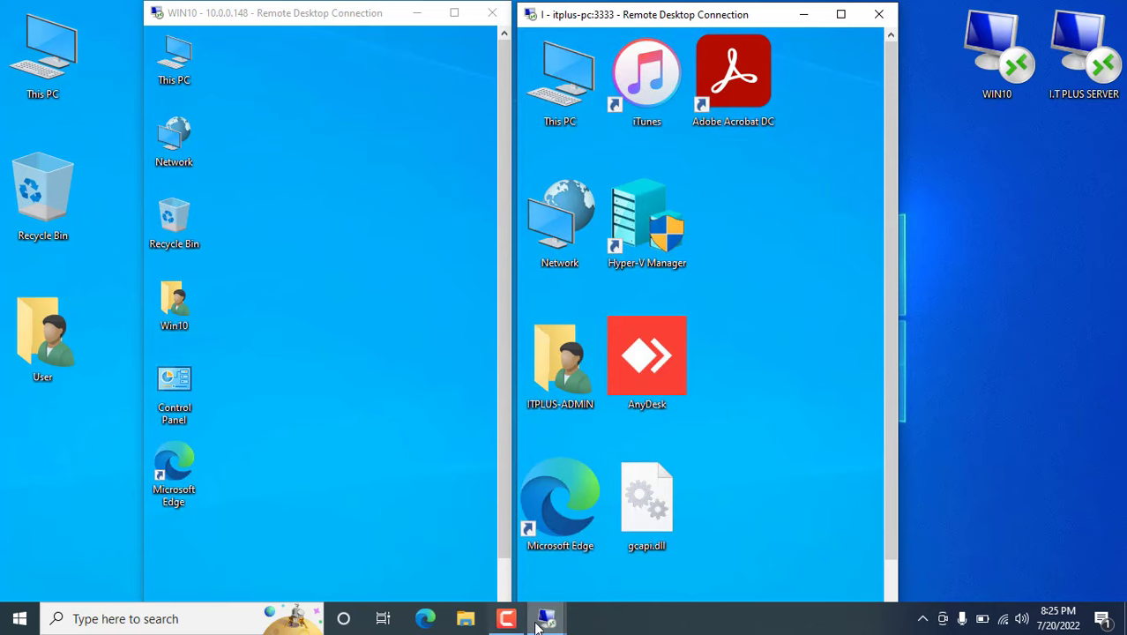
{"action": "mouse_move", "coordinate": [540, 625]}
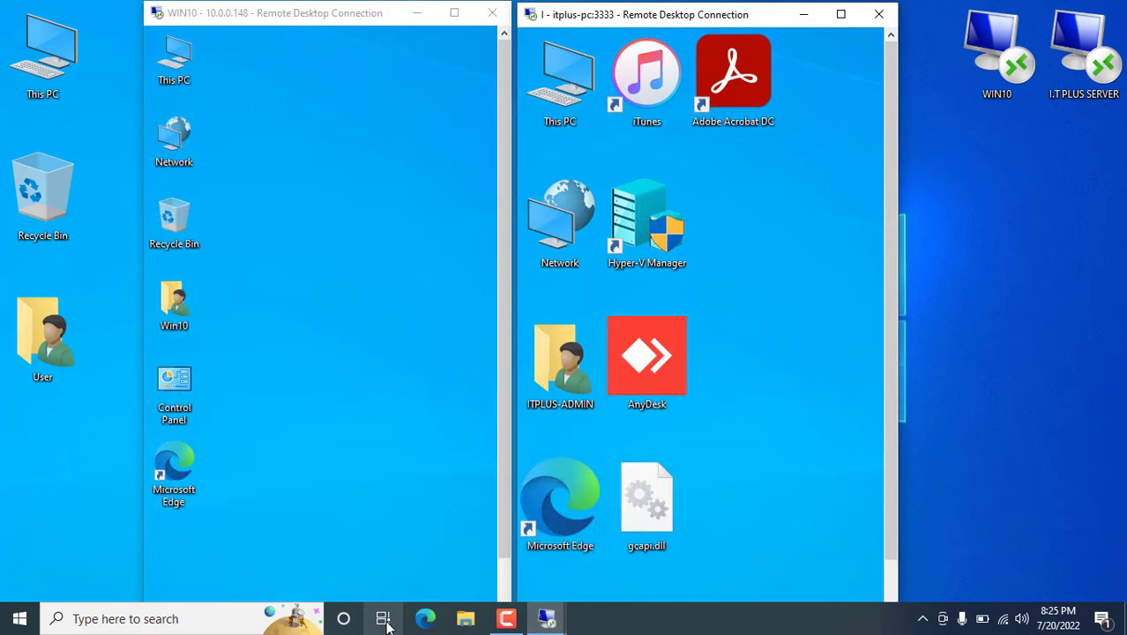
{"action": "left_click", "coordinate": [383, 618]}
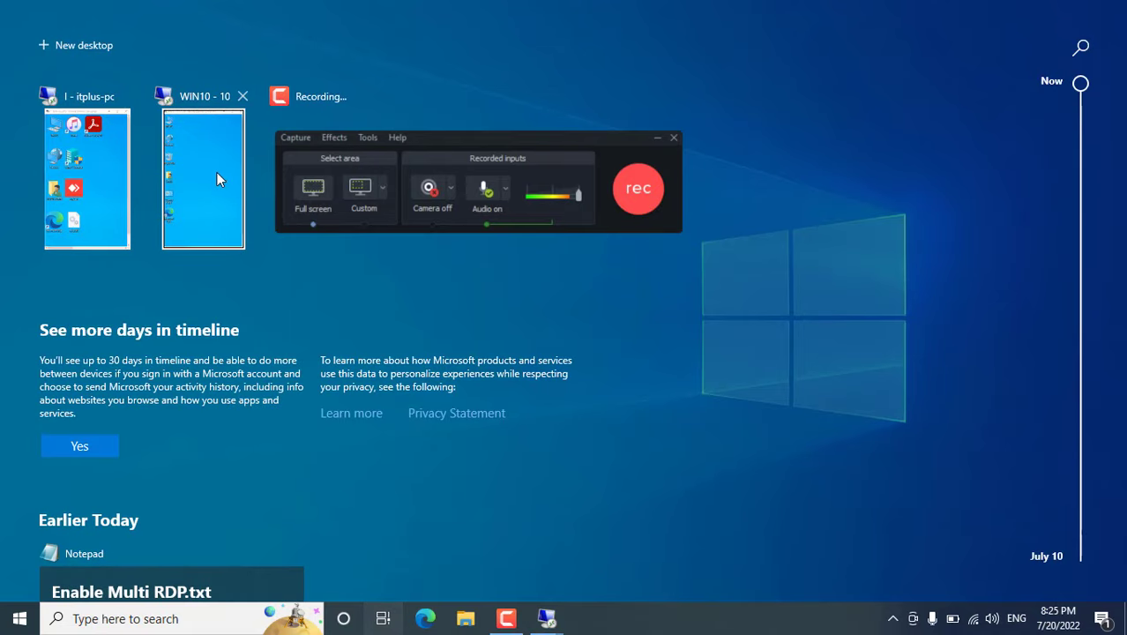
{"action": "left_click", "coordinate": [383, 620]}
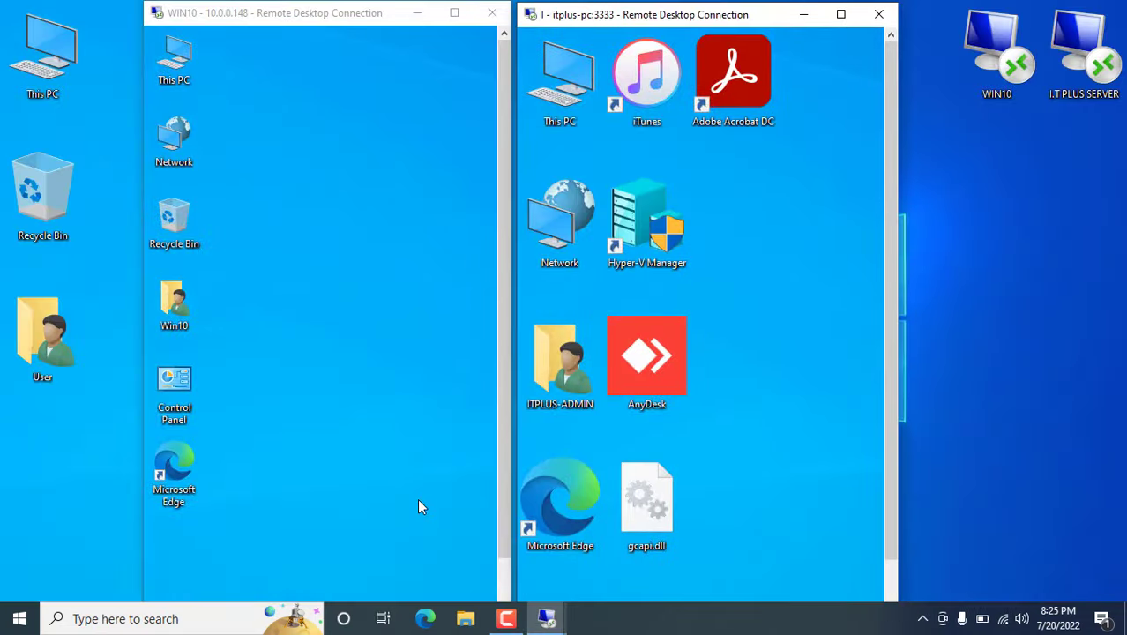
Step: Minimize the itplus-pc and WIN10 remote session windows and preview the thumbnails of both running connections
{"action": "left_click", "coordinate": [803, 14]}
{"action": "left_click", "coordinate": [417, 12]}
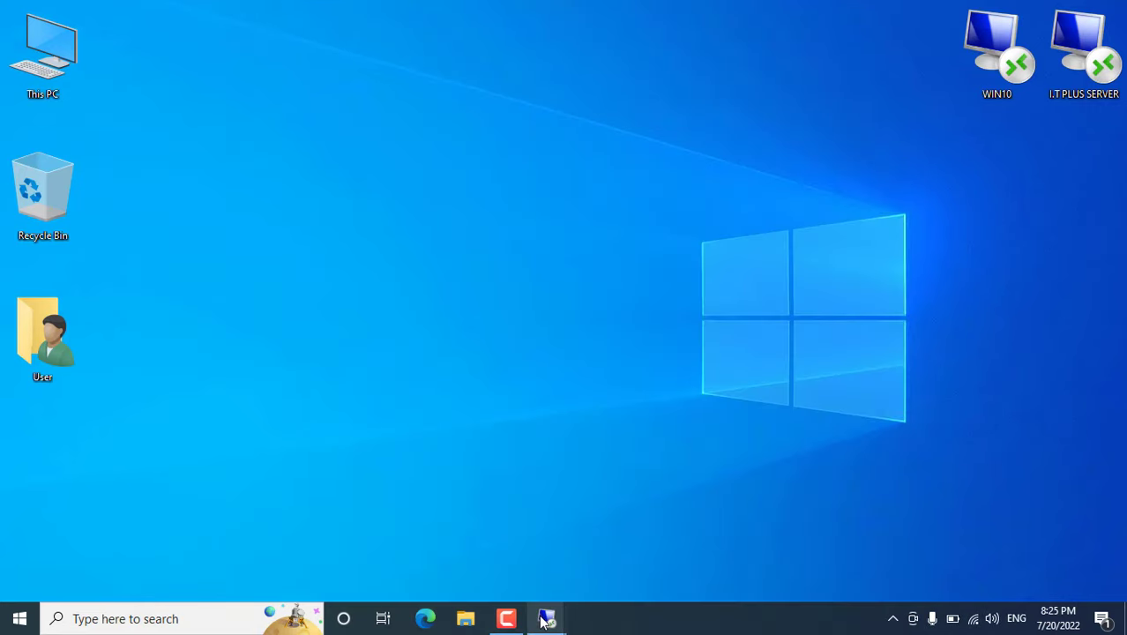
{"action": "mouse_move", "coordinate": [544, 622]}
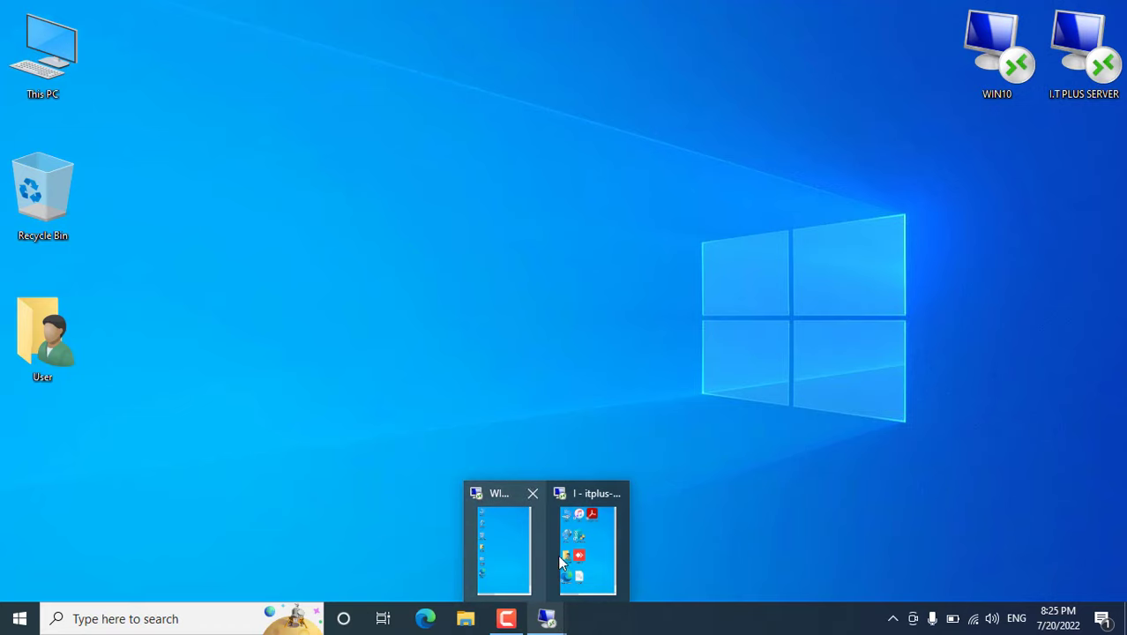